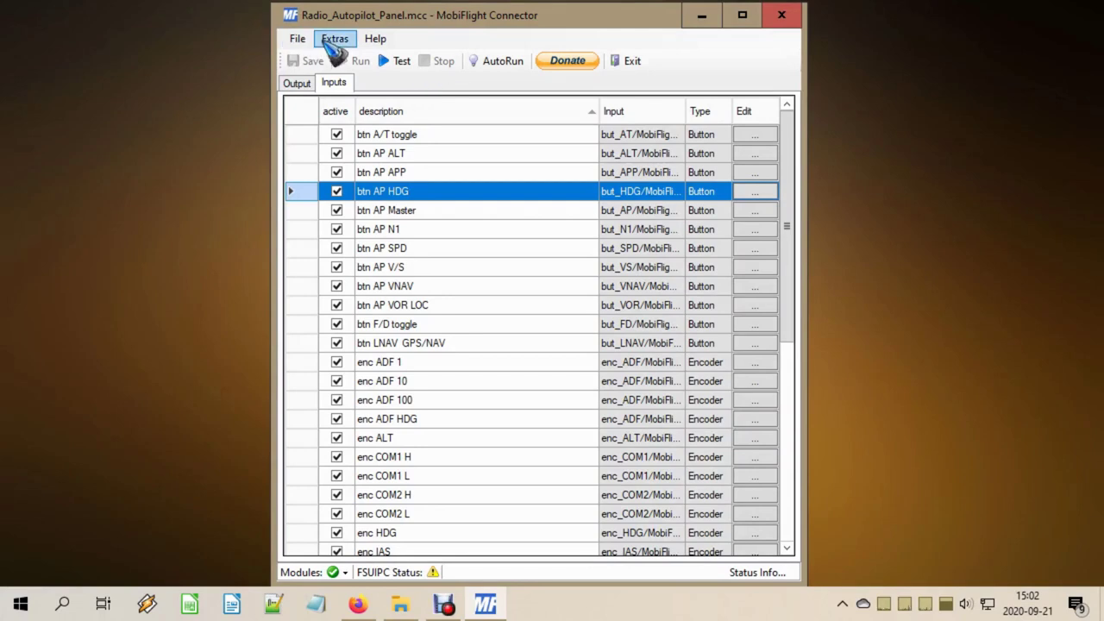
Open Settings on the MobiFlight Modules tab and select the MobiFlight Mega module.
click(336, 41)
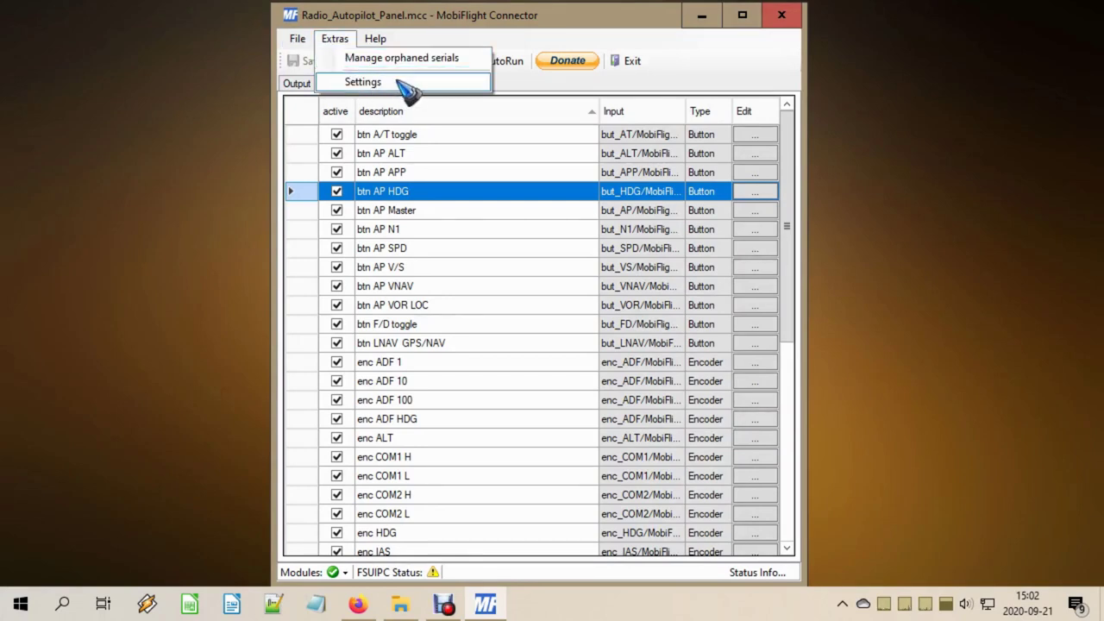
click(371, 82)
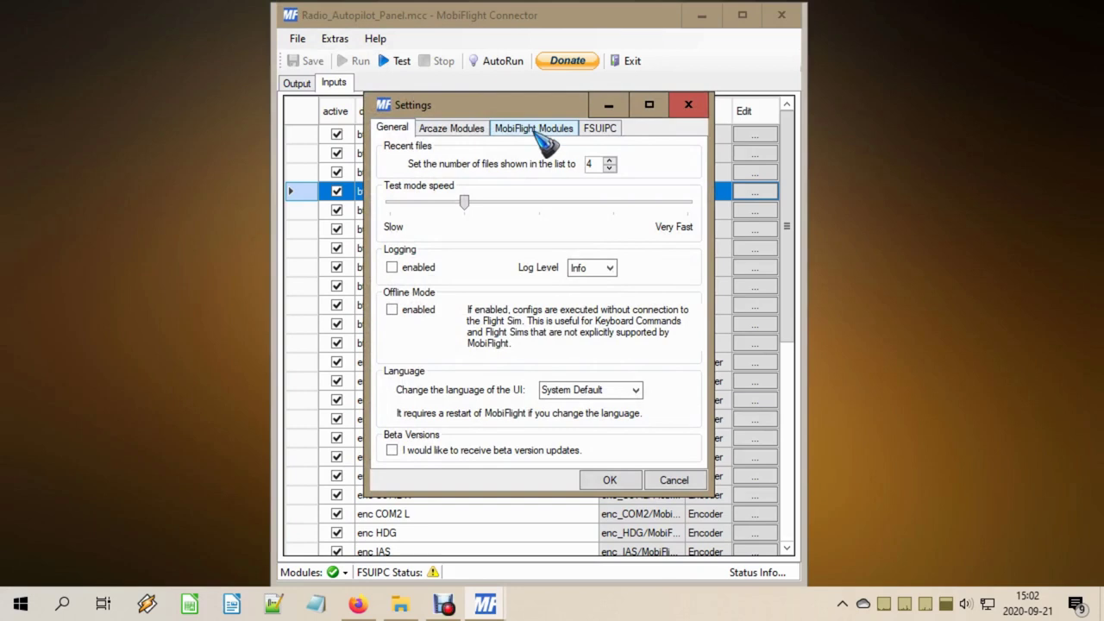
click(540, 131)
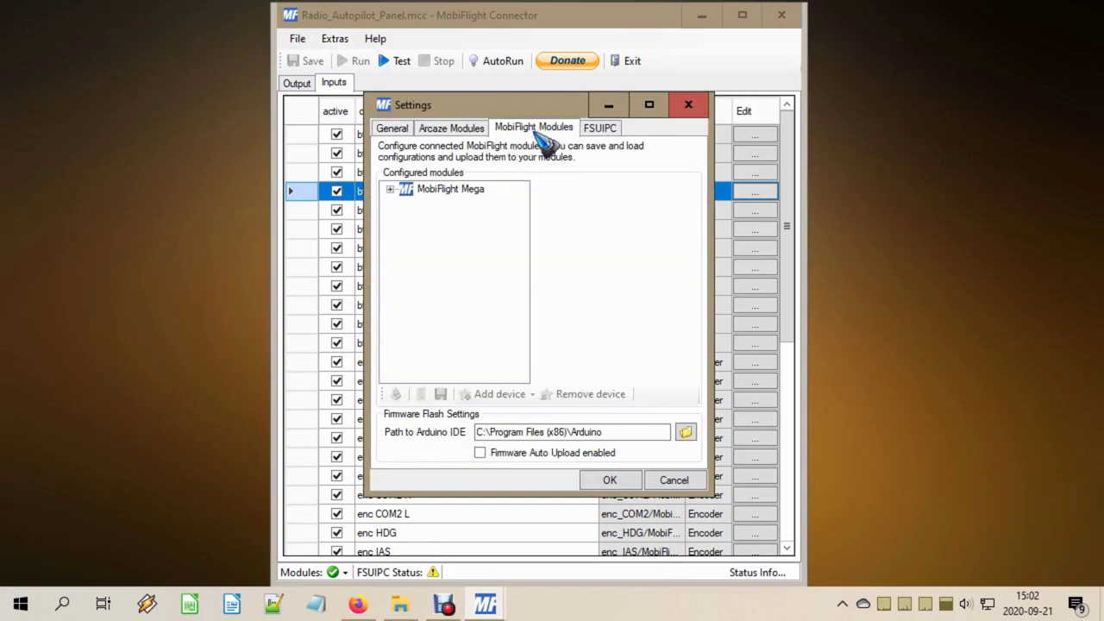
click(451, 189)
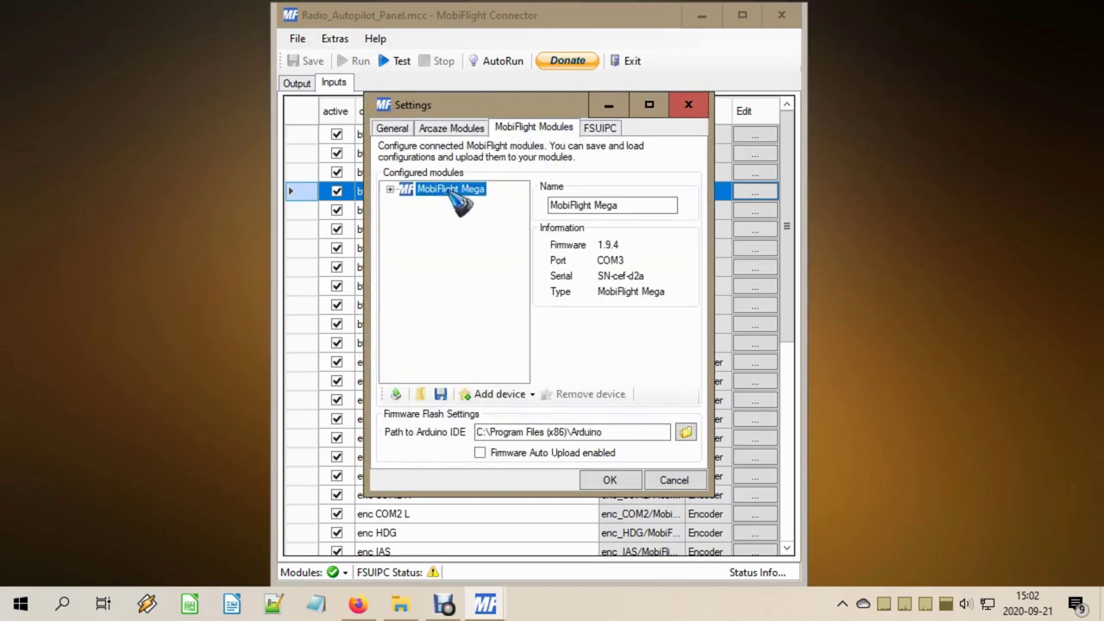
click(516, 395)
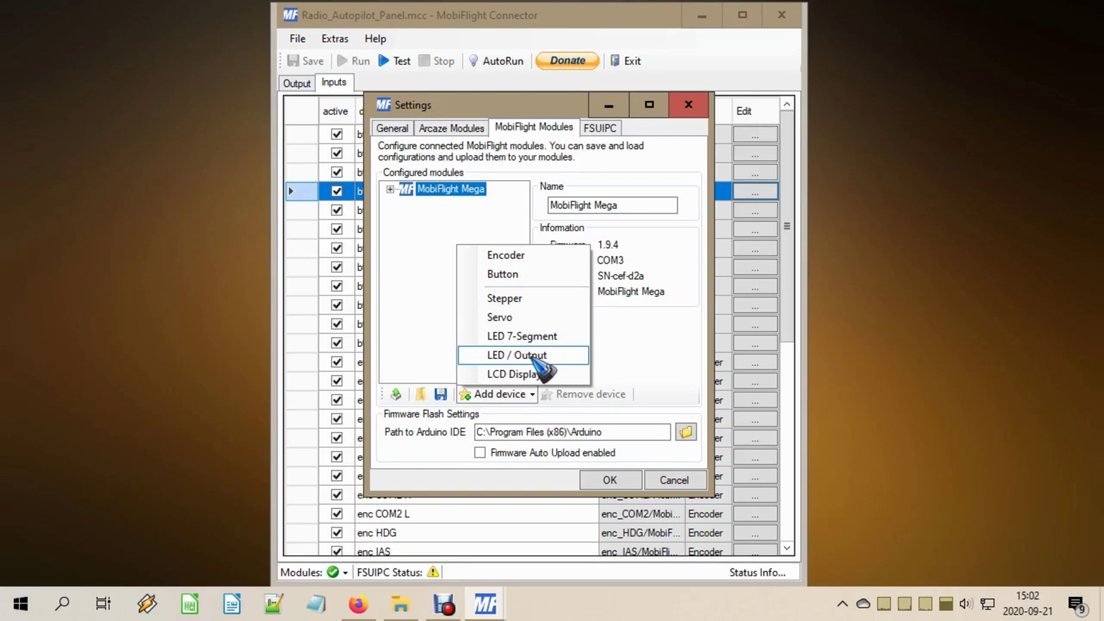
click(424, 228)
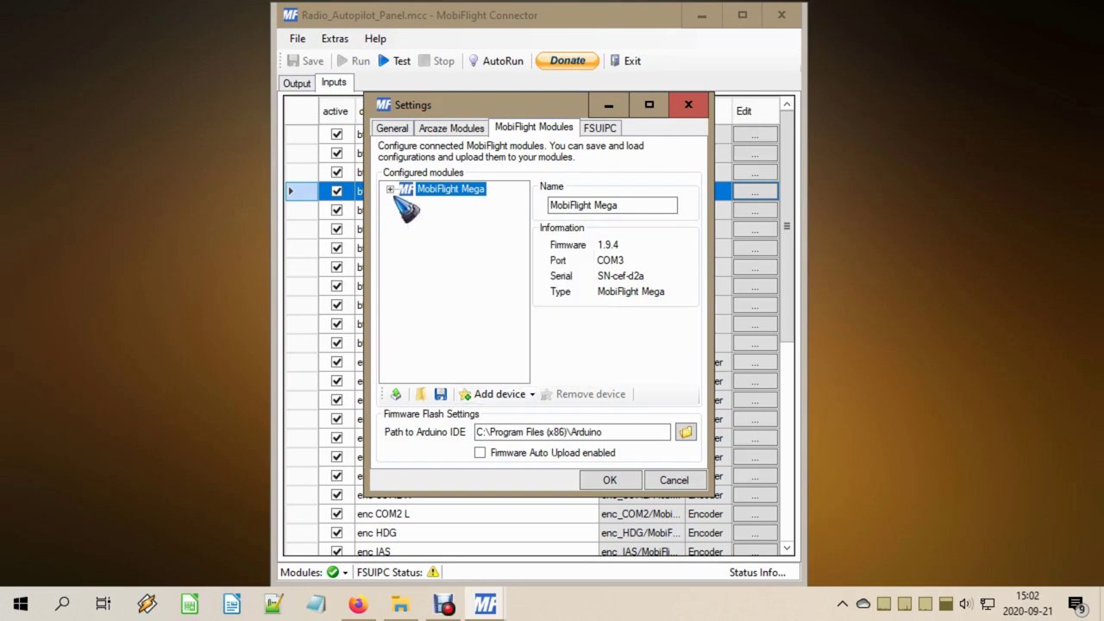
click(391, 189)
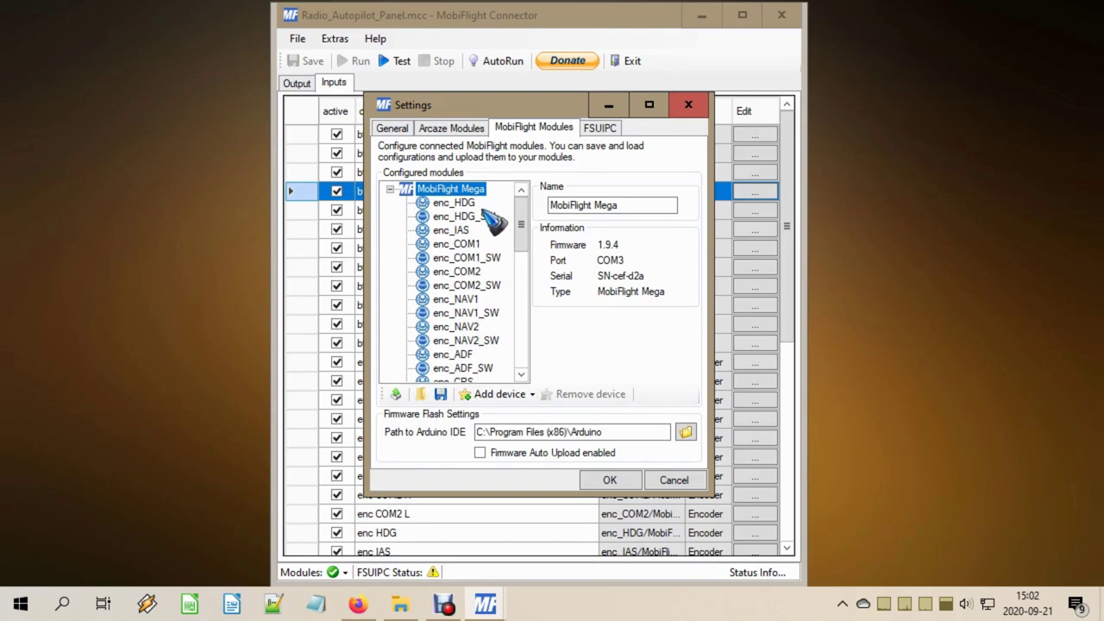
drag(520, 216, 528, 276)
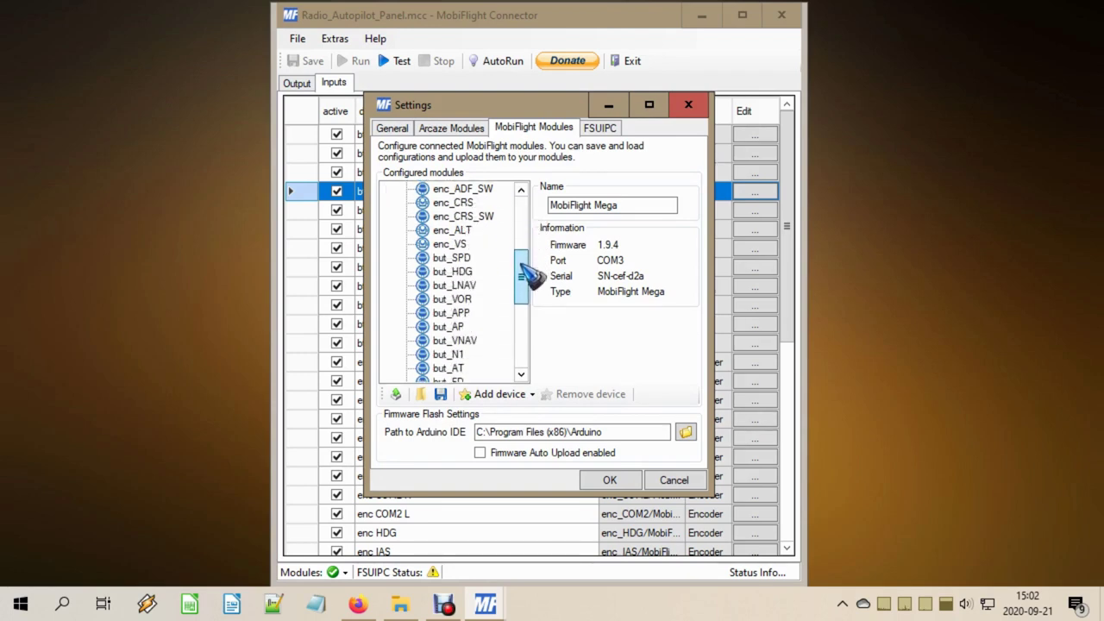
Inspect but_HDG on pin 39, then scroll the tree to the LED devices.
click(466, 272)
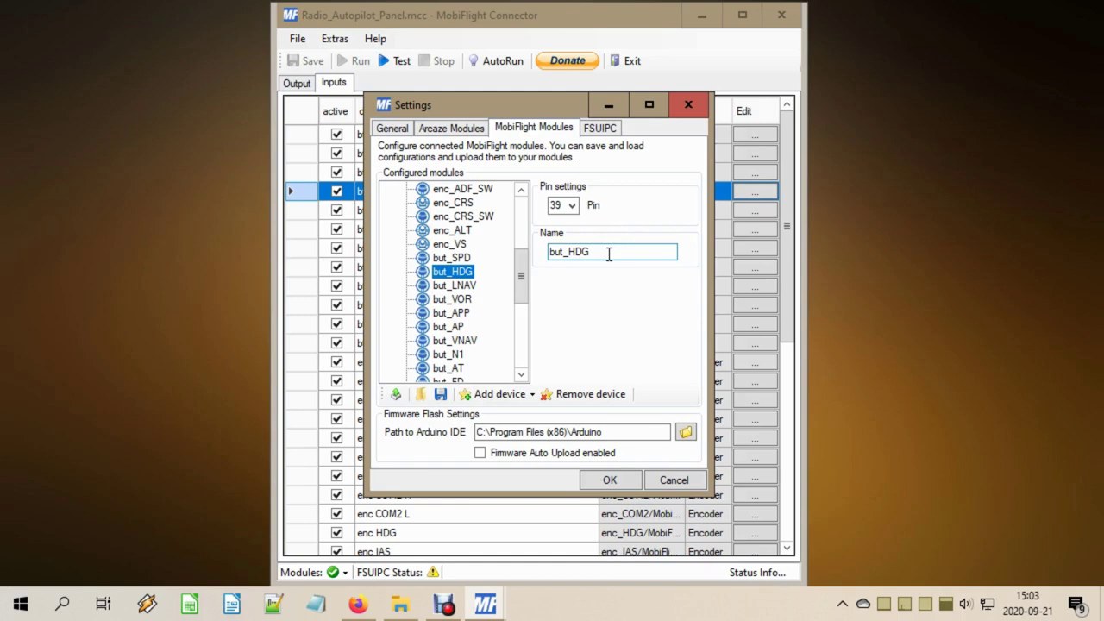
click(608, 252)
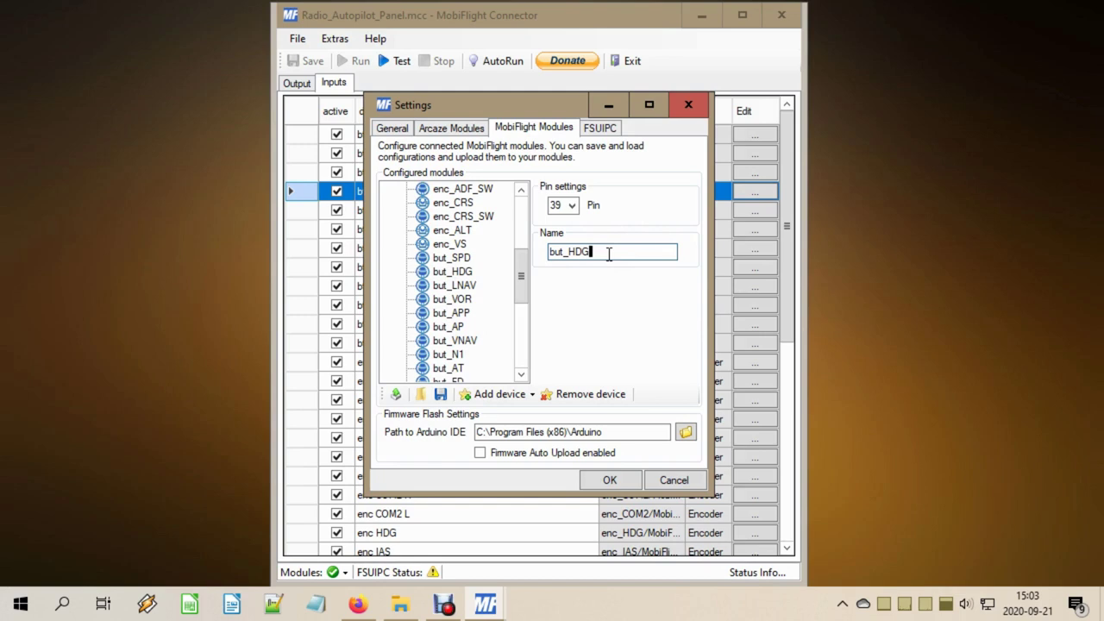
drag(524, 286, 533, 345)
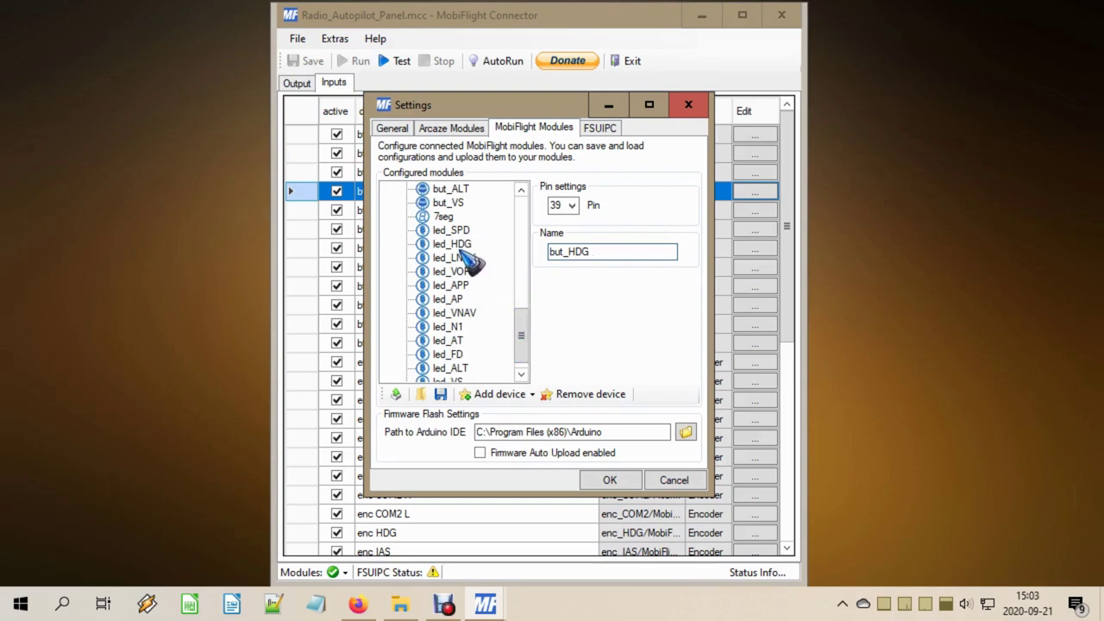
Confirm led_HDG sits on pin 38, then cancel the Settings dialog.
click(496, 394)
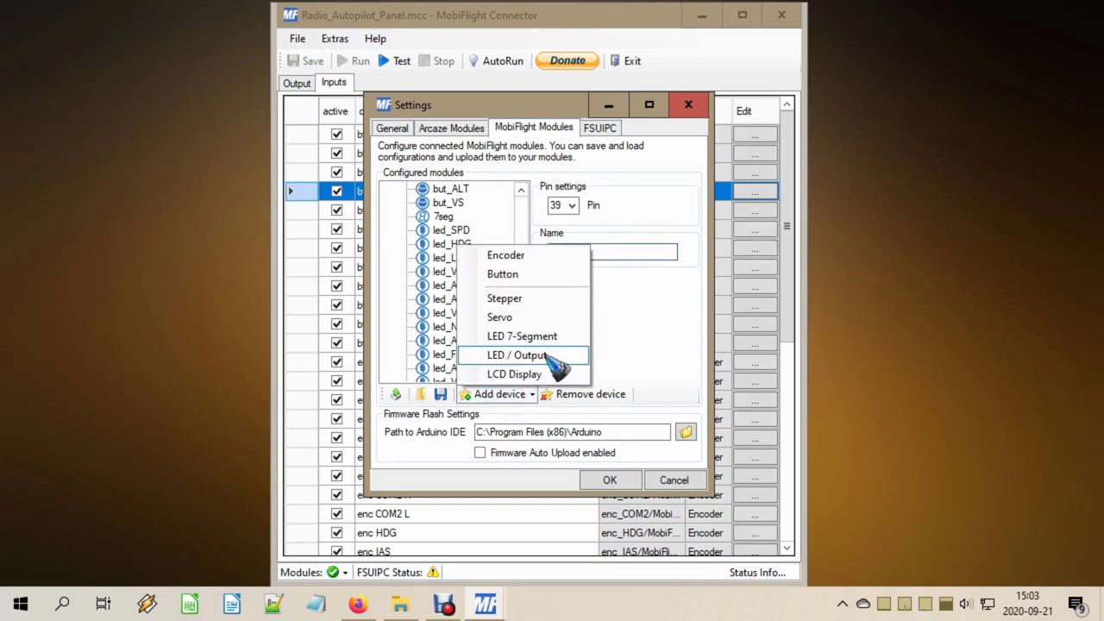
click(633, 313)
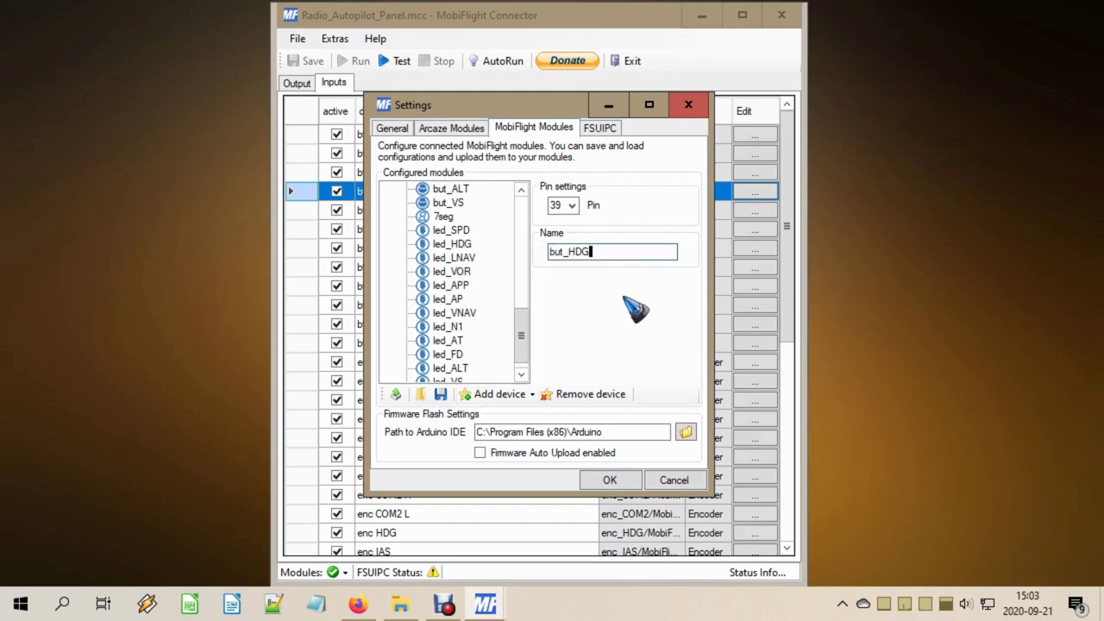
click(455, 245)
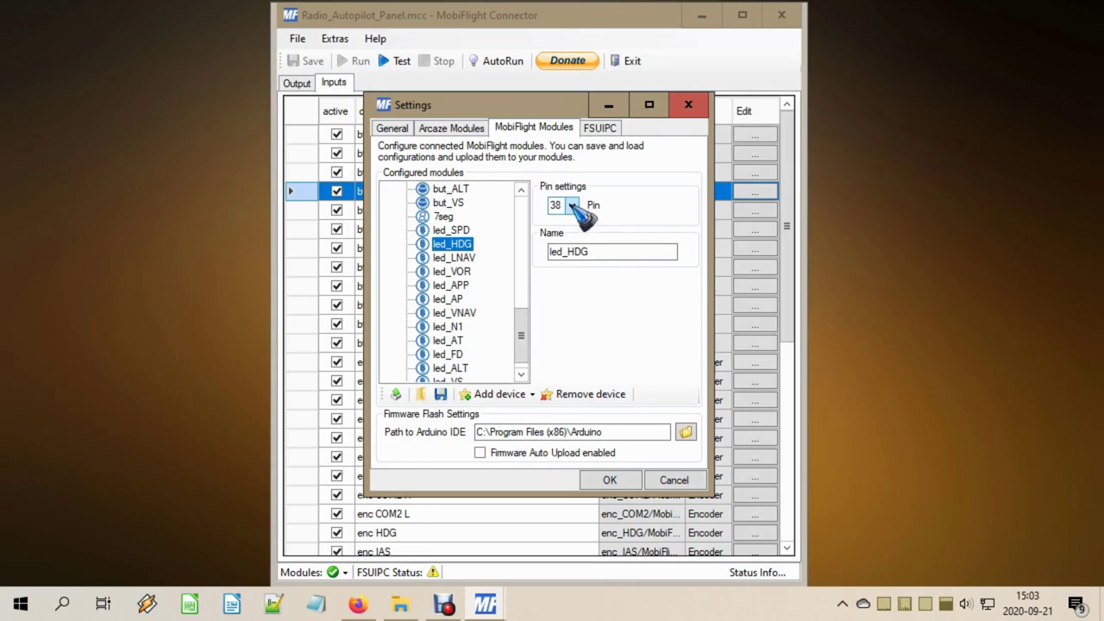
click(600, 252)
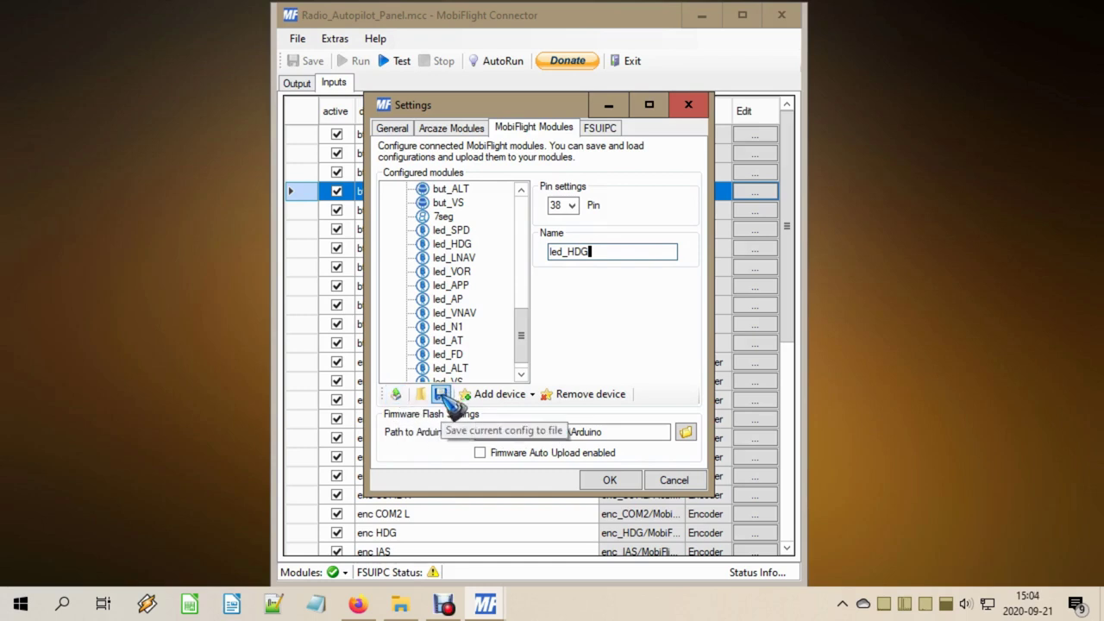
click(673, 480)
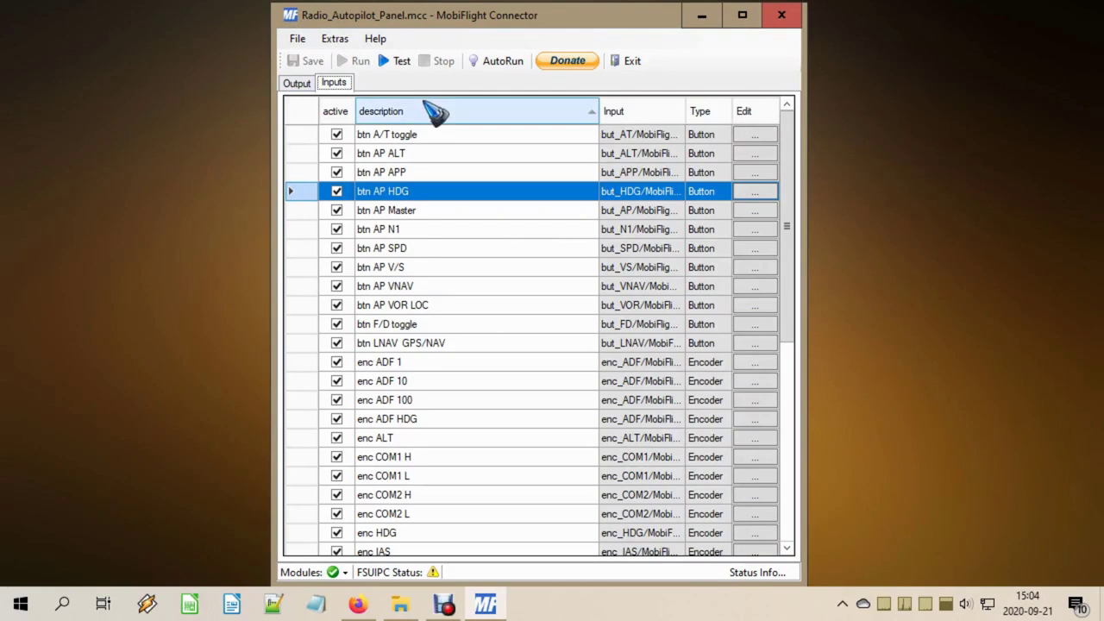
scroll(449, 187, down, 7)
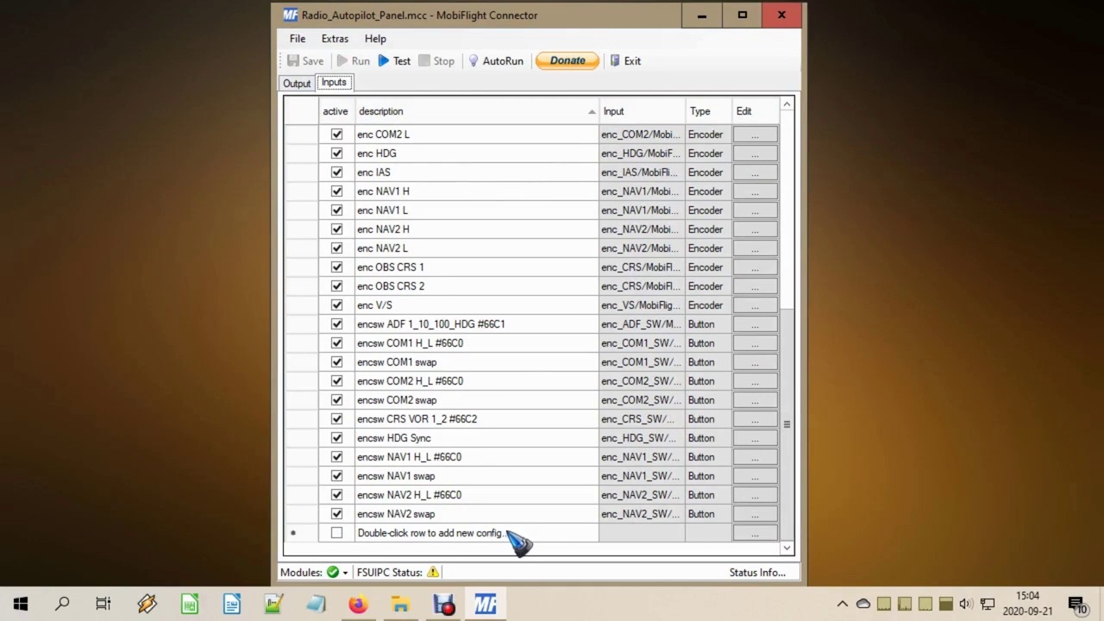
scroll(518, 542, up, 7)
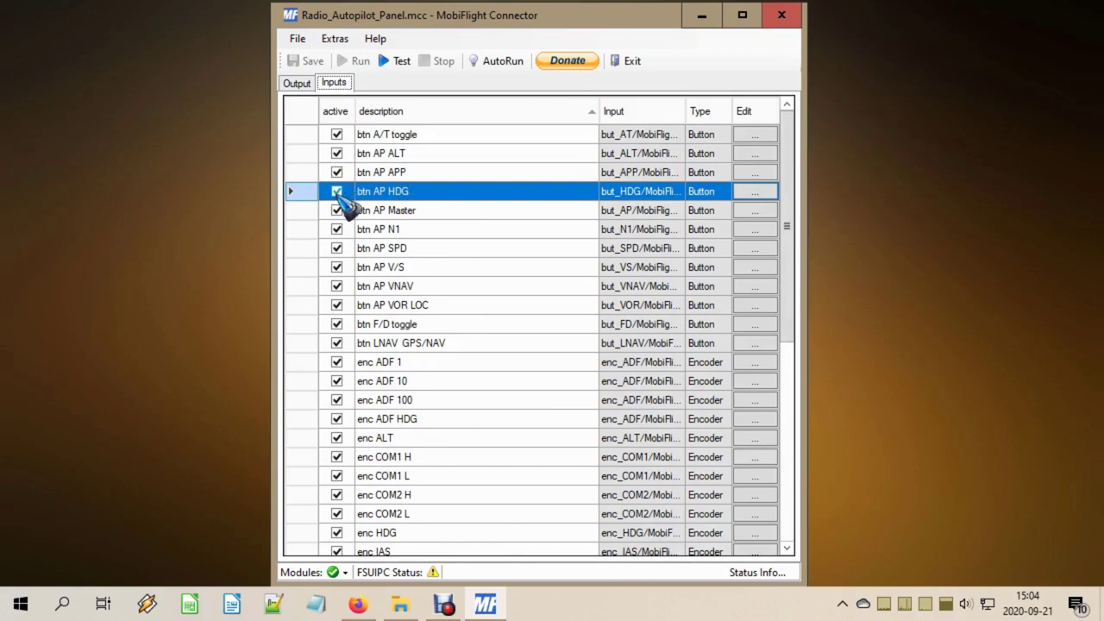
Edit the btn AP HDG input, keeping module MobiFlight Mega and device but_HDG.
click(756, 191)
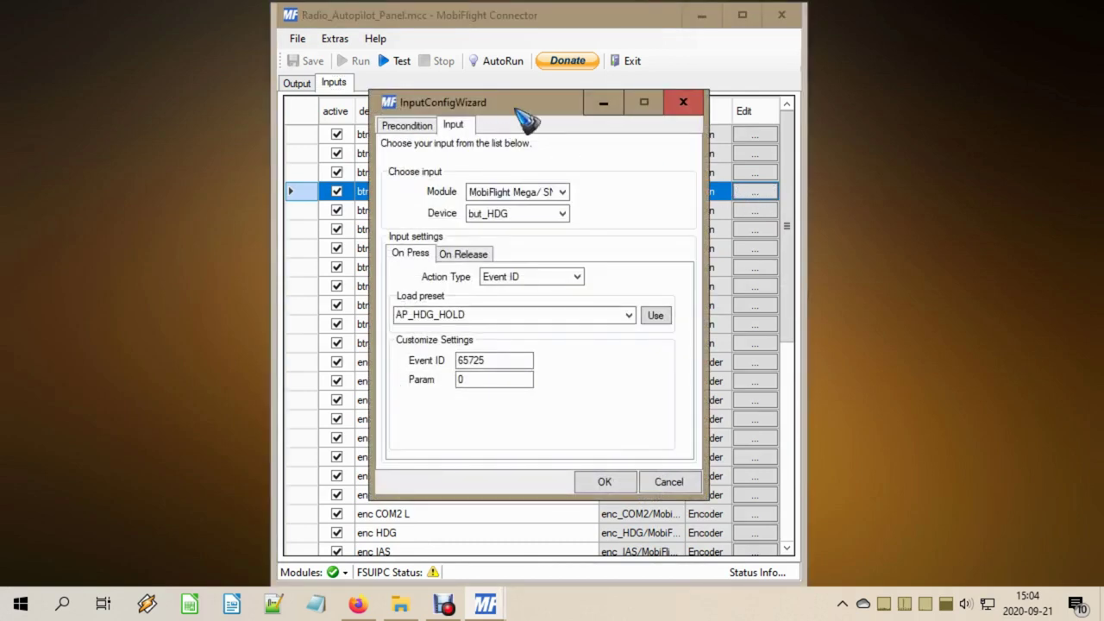
click(533, 197)
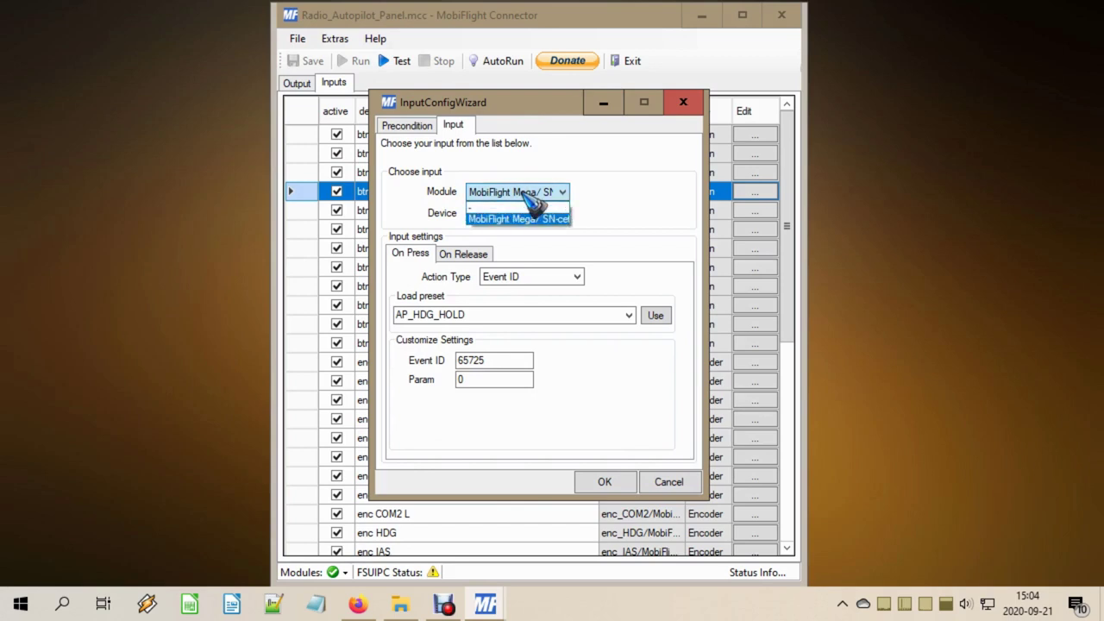
click(532, 196)
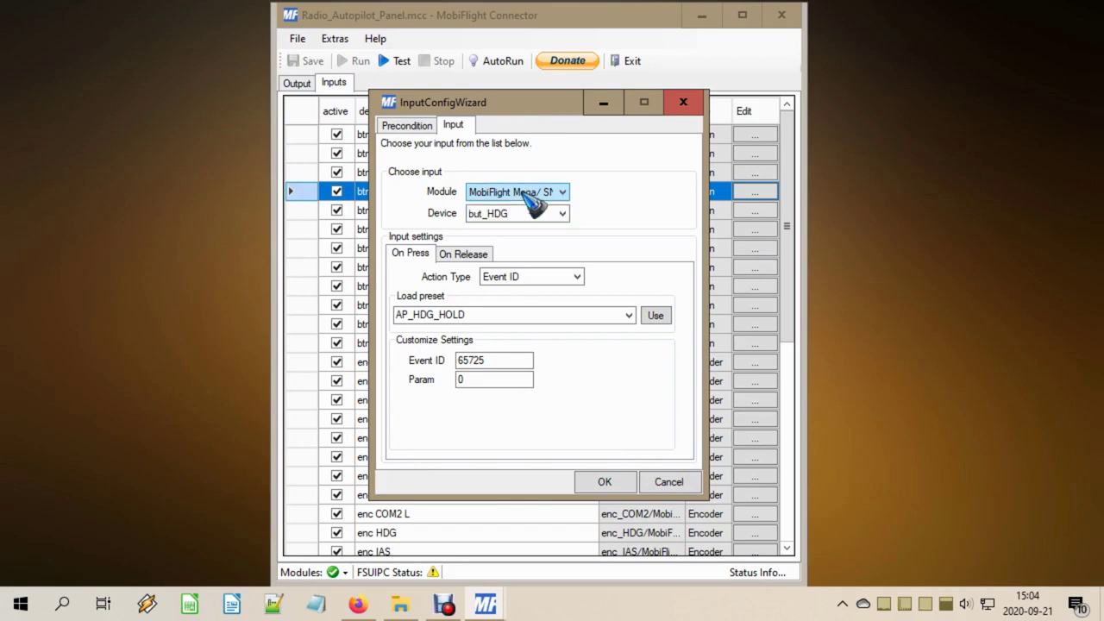
click(535, 213)
click(536, 215)
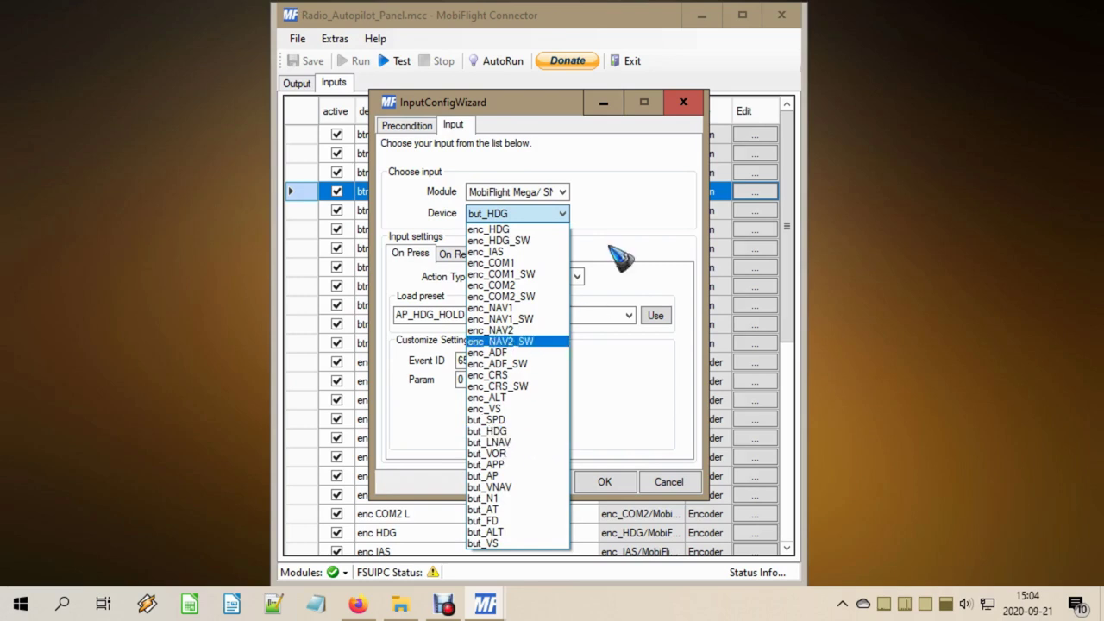
click(609, 217)
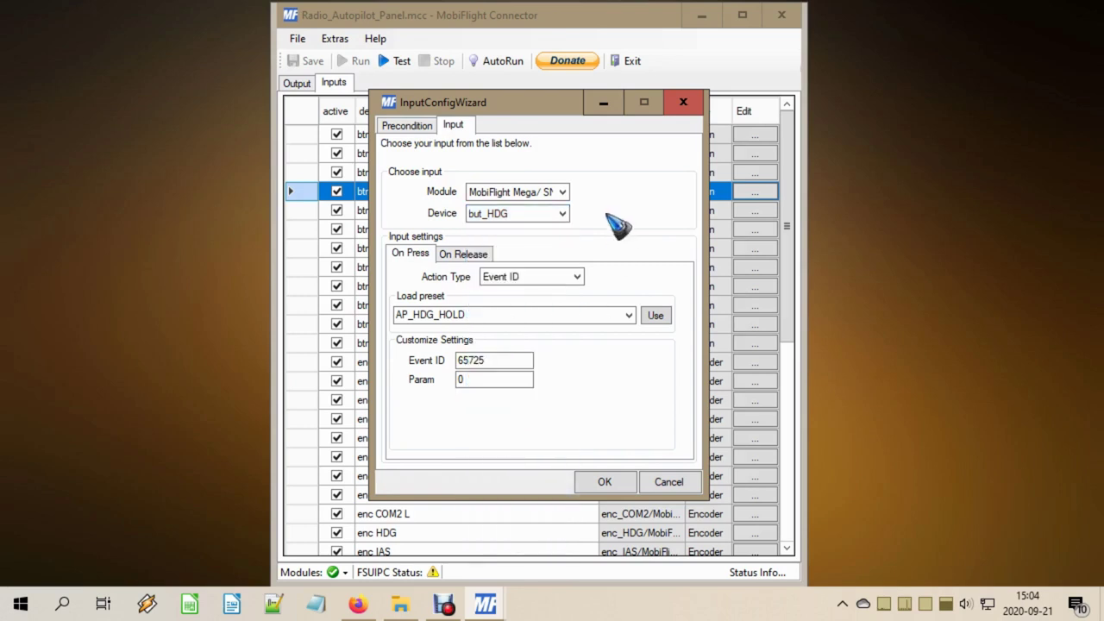
Reapply the AP_HDG_HOLD preset, then cancel the btn AP HDG input config.
click(630, 319)
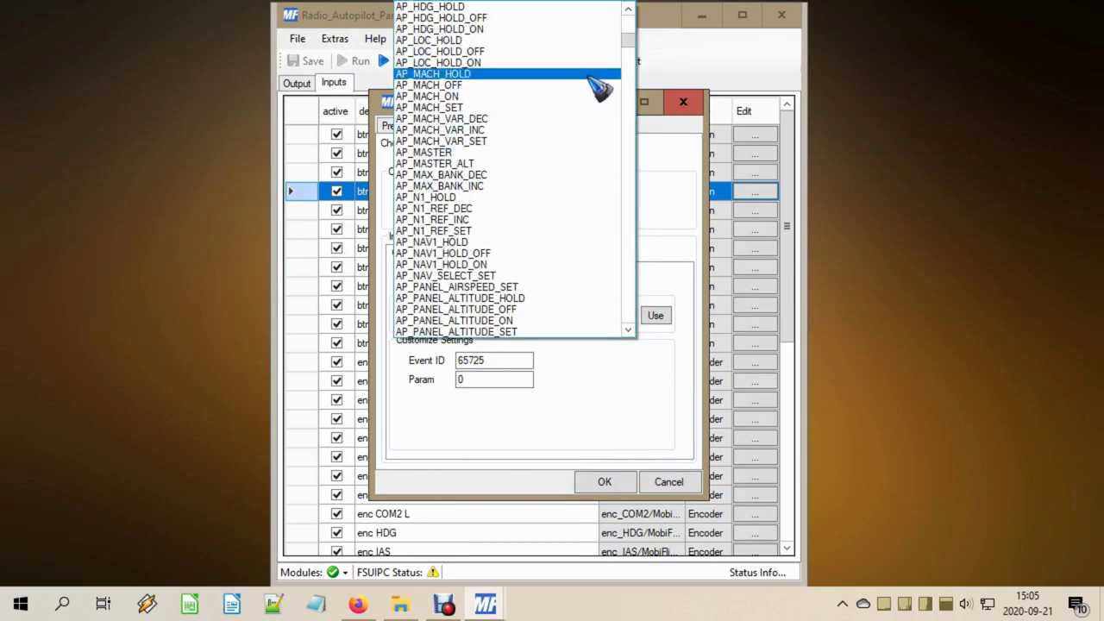
scroll(602, 105, up, 1)
scroll(602, 105, up, 5)
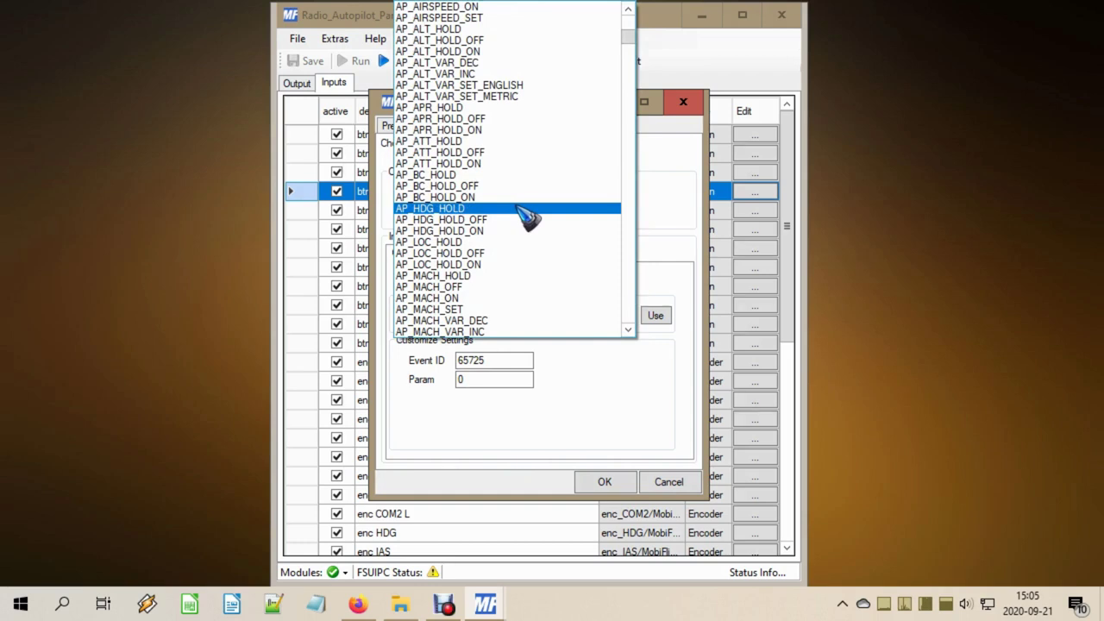
click(656, 313)
click(655, 316)
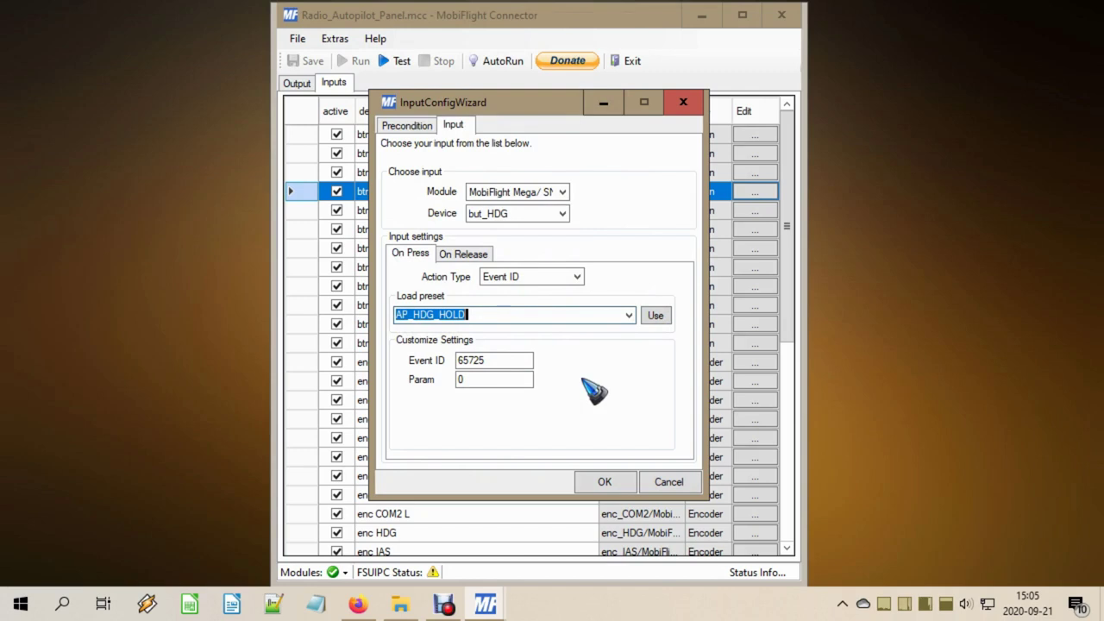
click(667, 480)
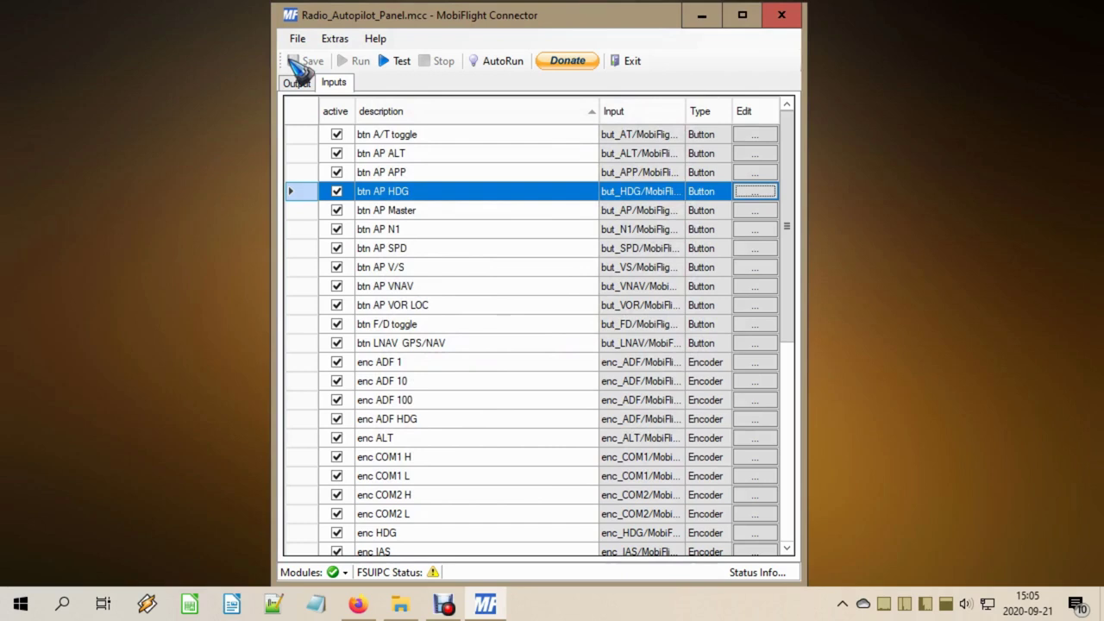
Switch to the output configs and open led AP HDG for editing.
click(297, 82)
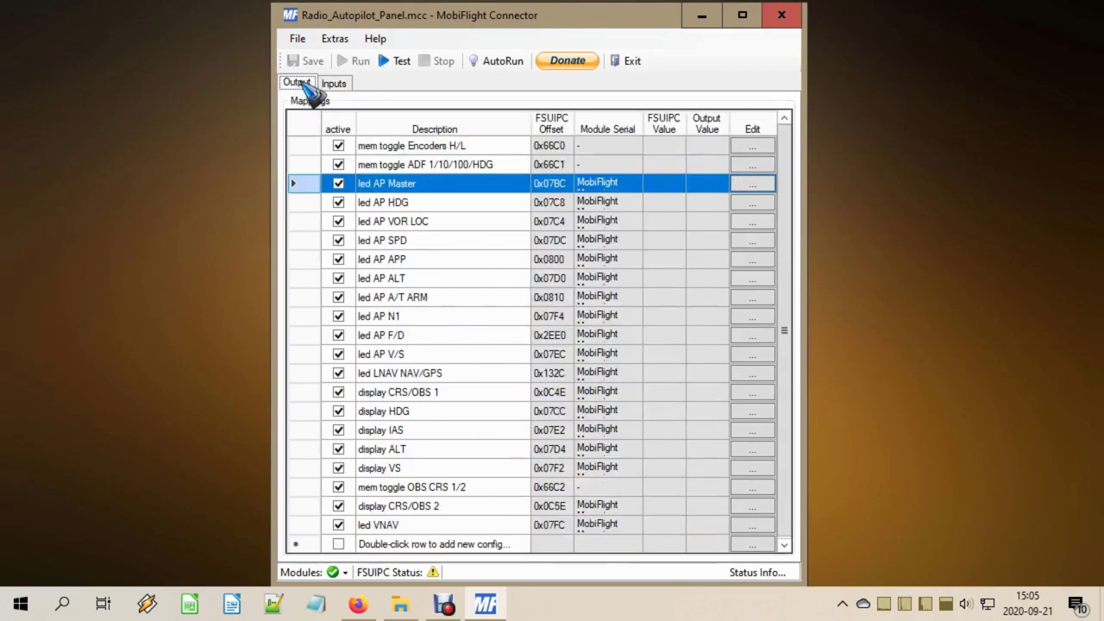
scroll(461, 297, down, 1)
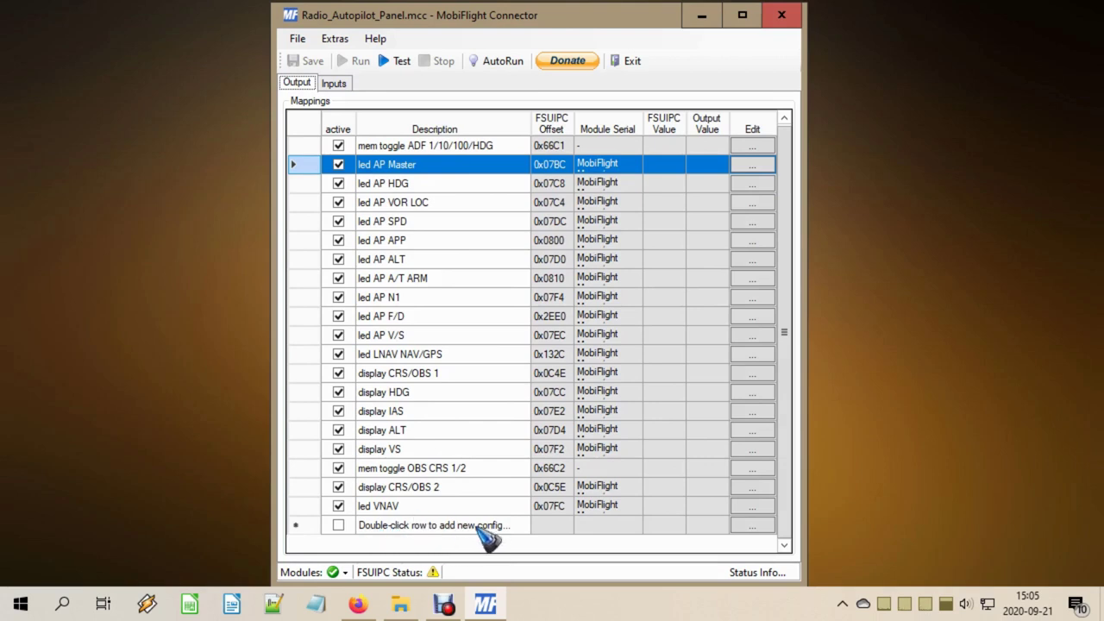
scroll(483, 535, up, 1)
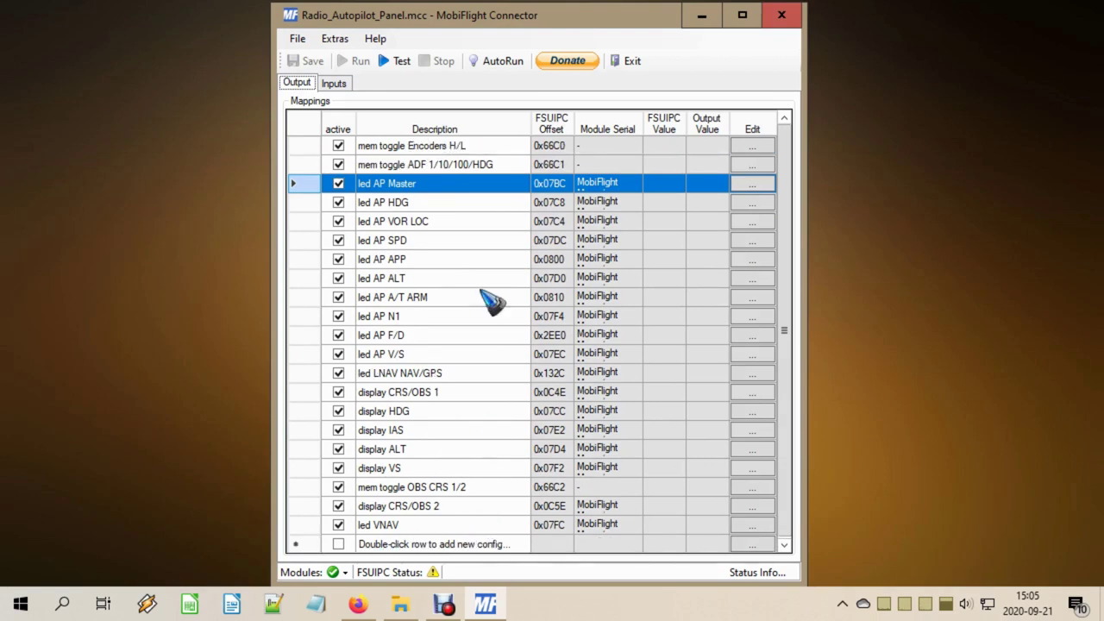
click(425, 203)
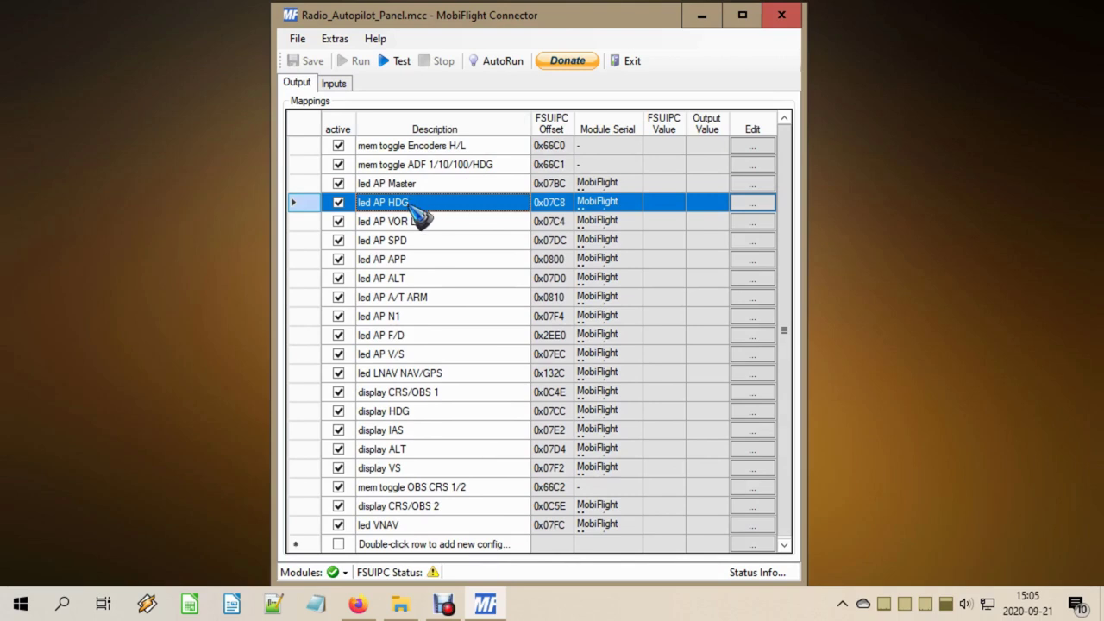
click(755, 204)
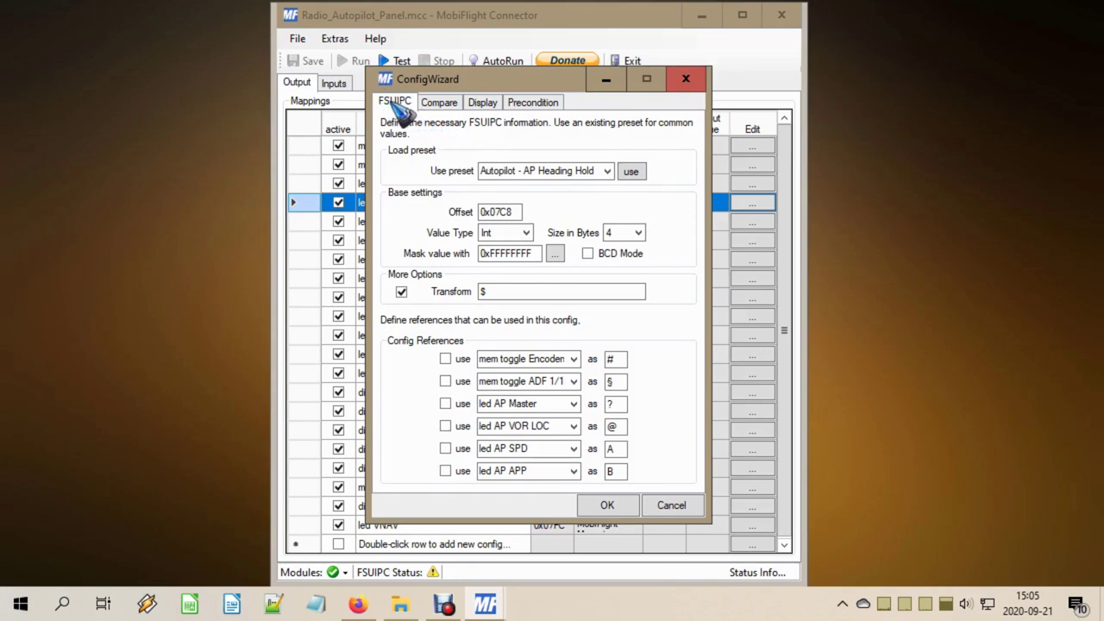
Keep the Autopilot - AP Heading Hold preset and turn Transform off.
click(608, 171)
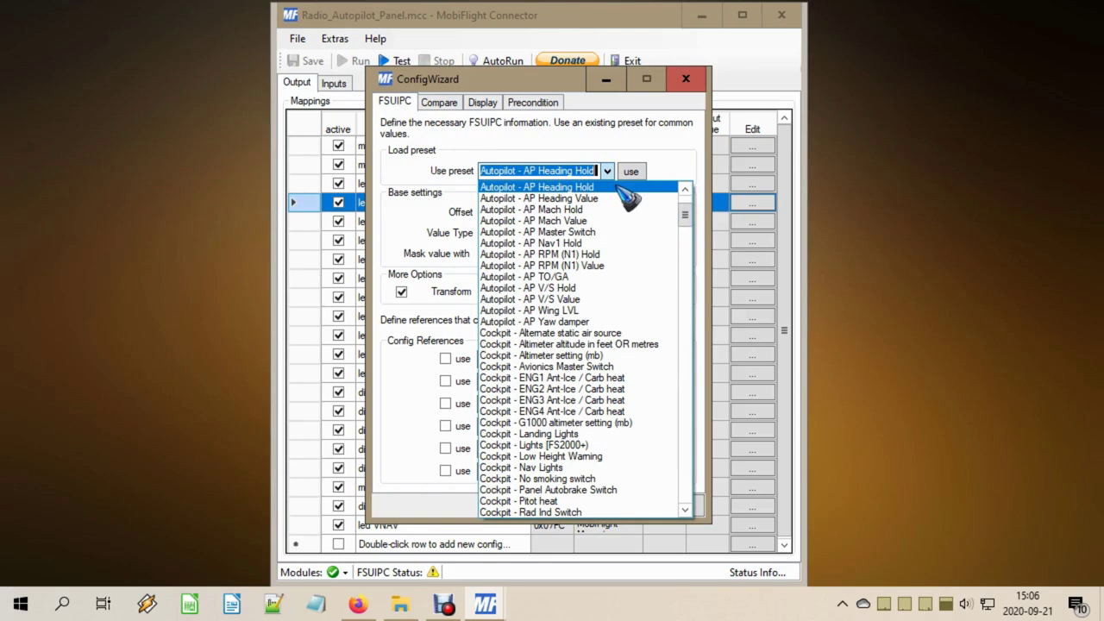
click(620, 188)
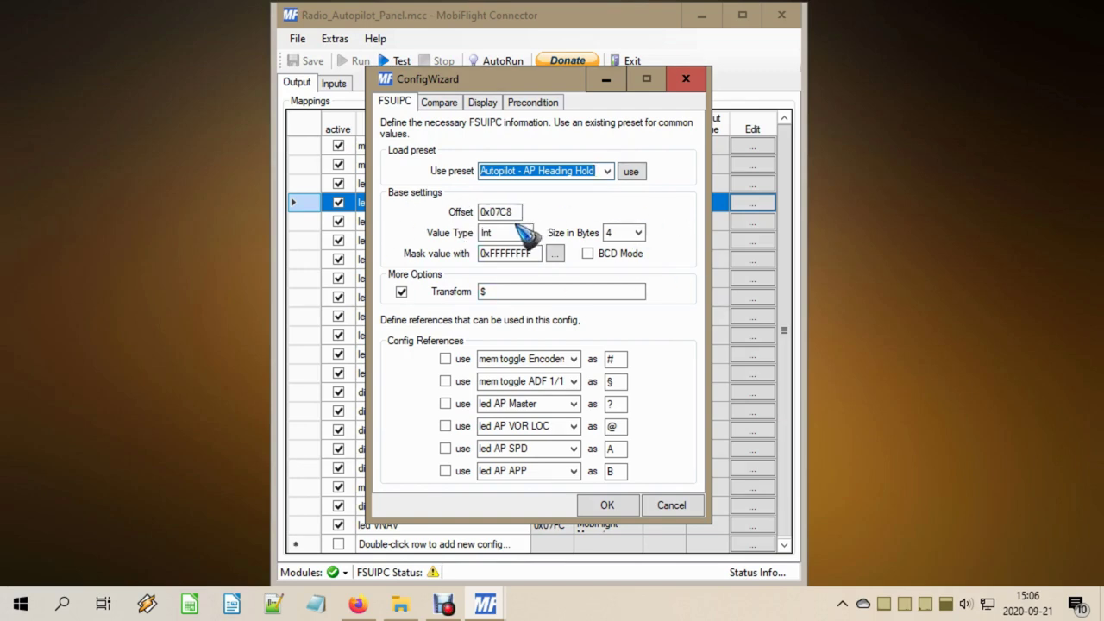
click(401, 292)
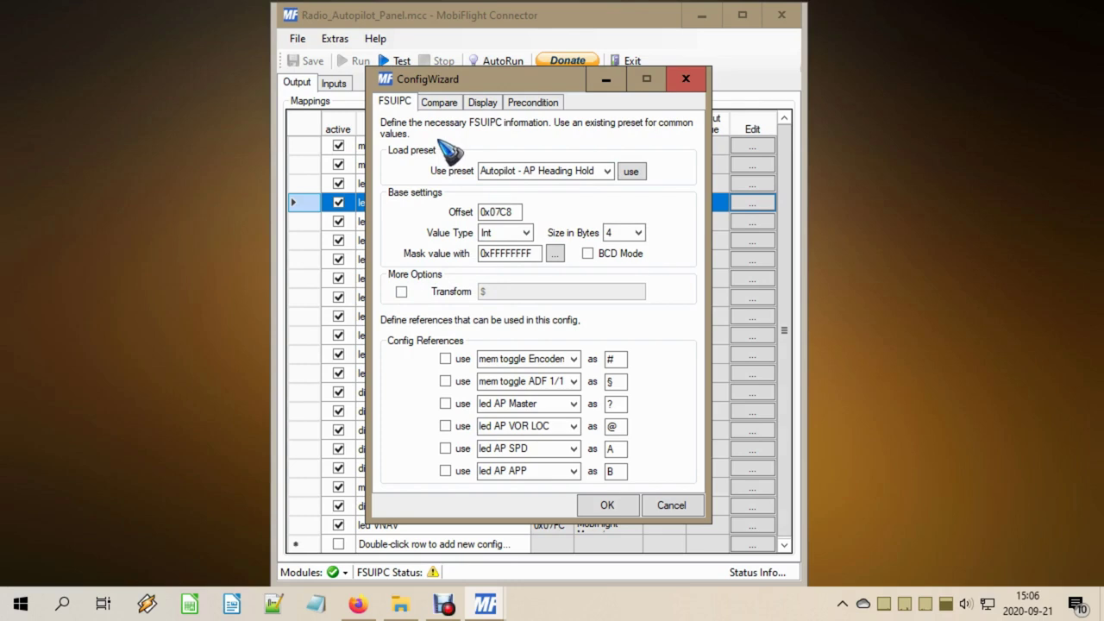
On the Display page, set module MobiFlight Mega, type Pin, and pin led_HDG.
click(484, 103)
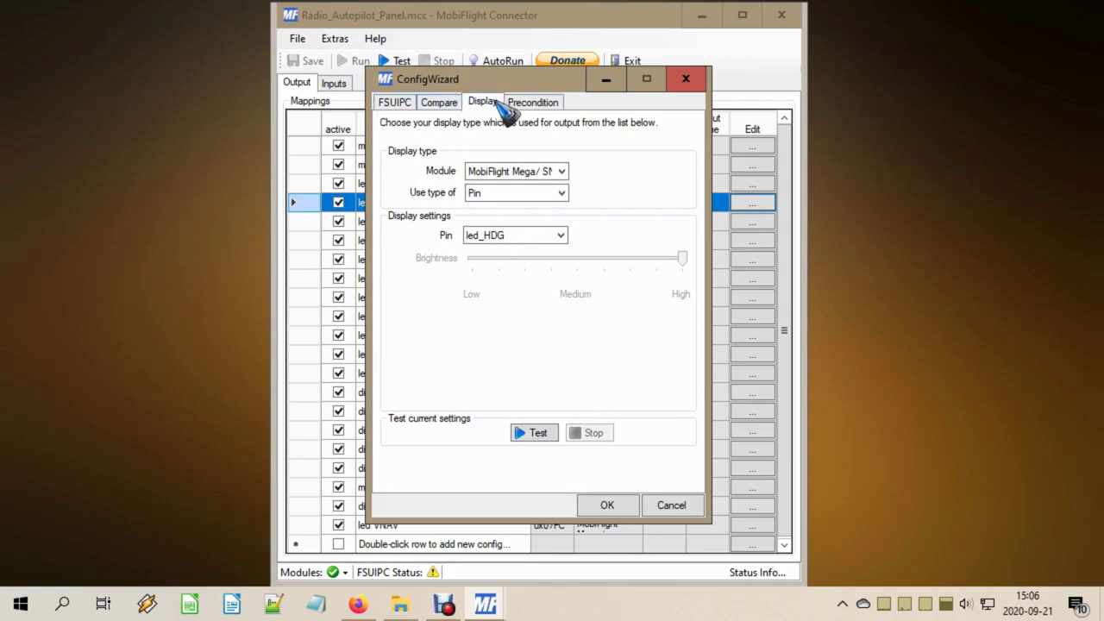
click(537, 171)
click(545, 198)
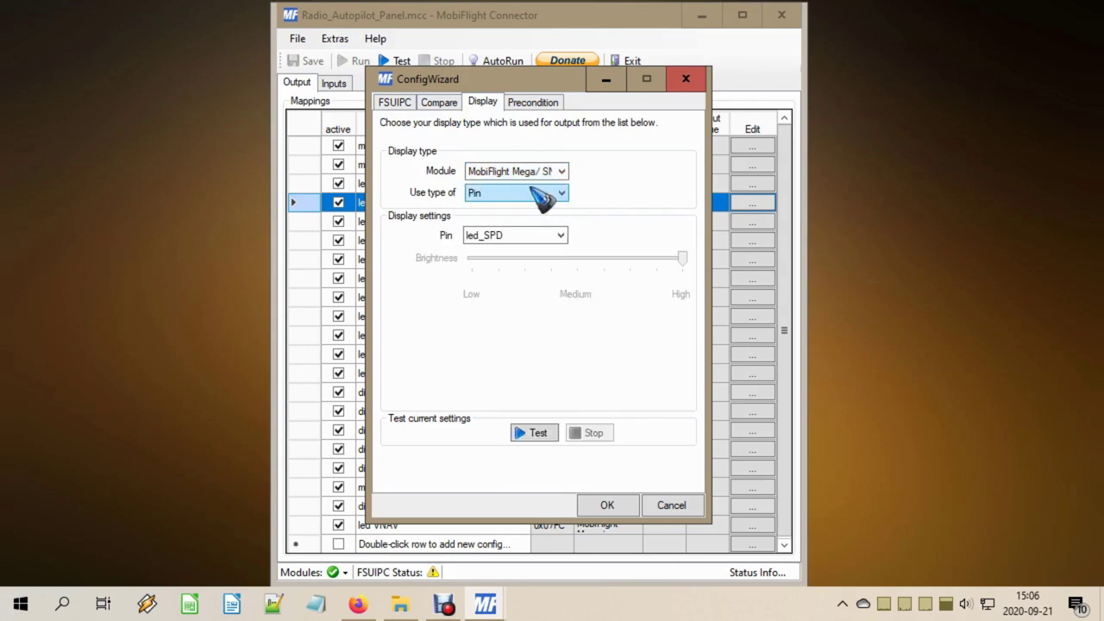
click(537, 192)
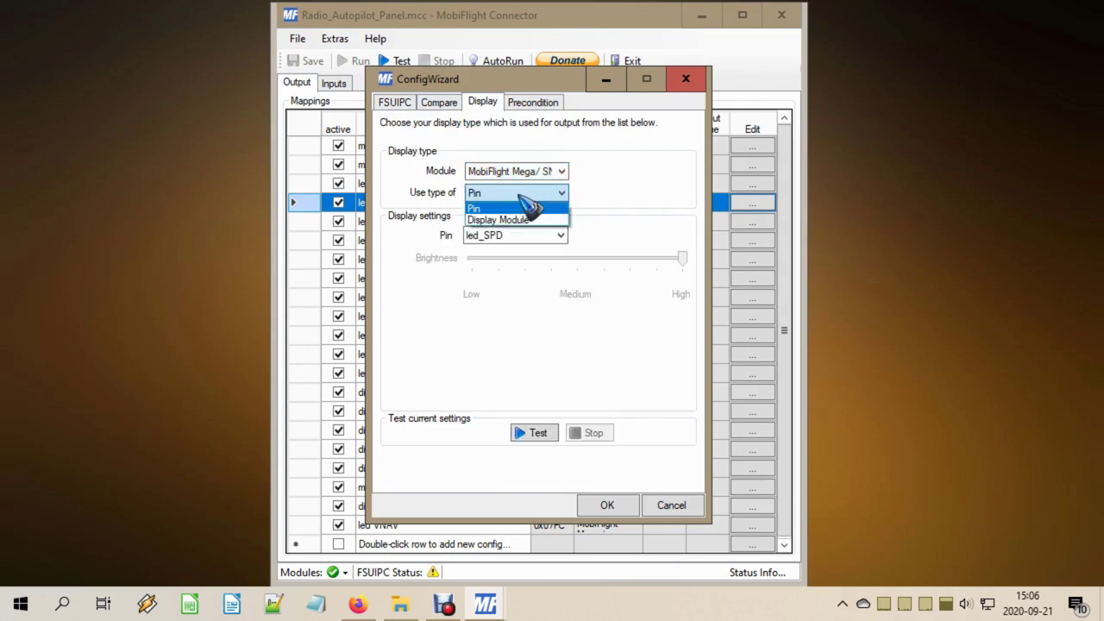
click(518, 208)
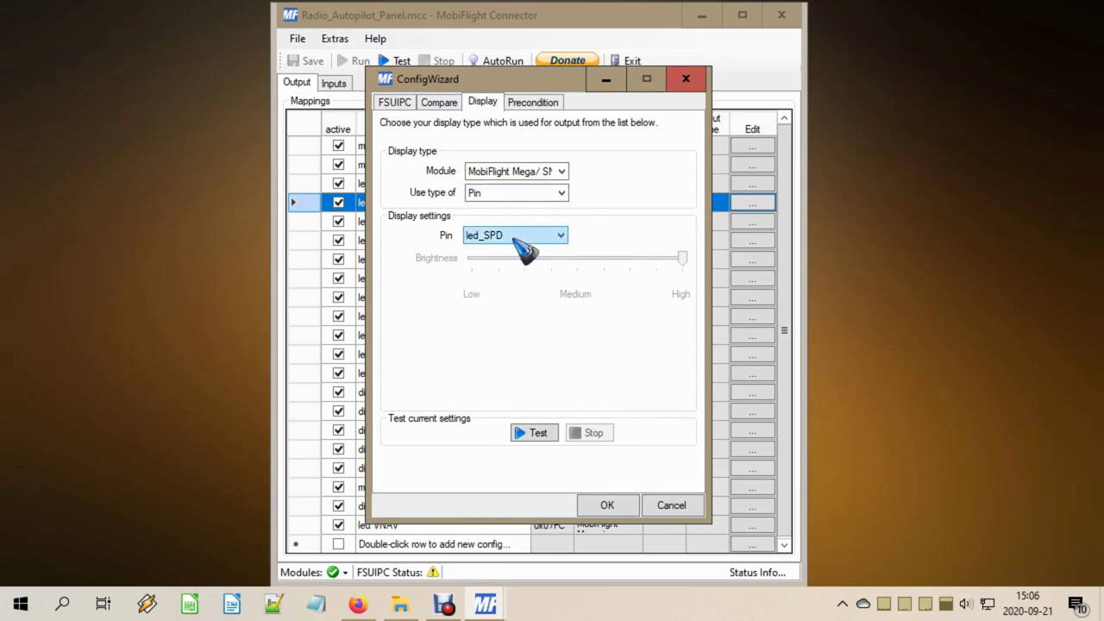
click(520, 238)
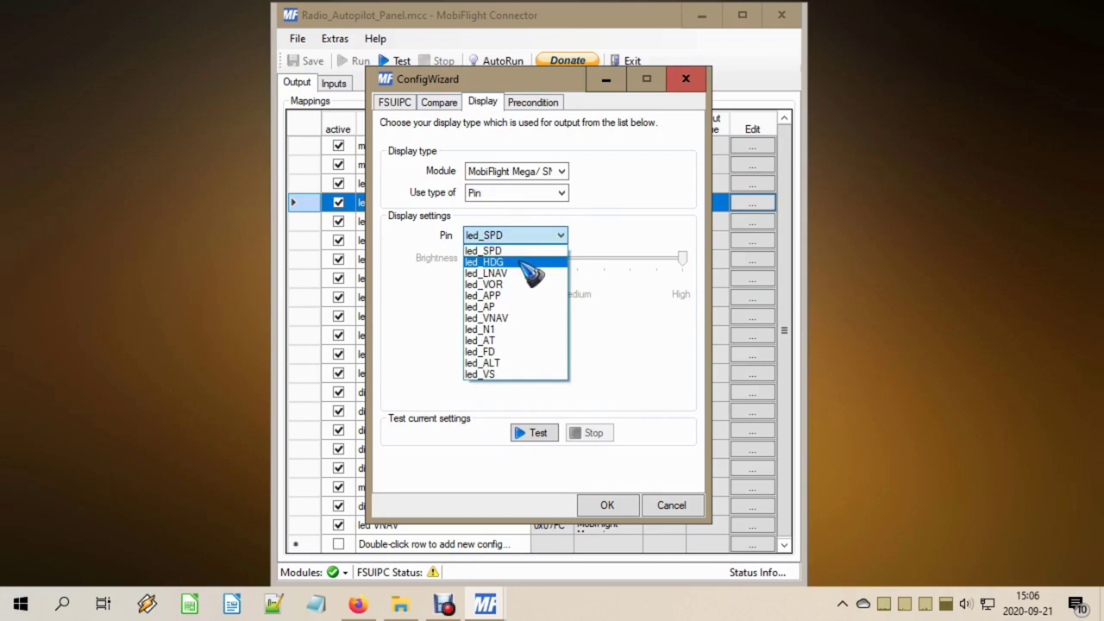
click(529, 267)
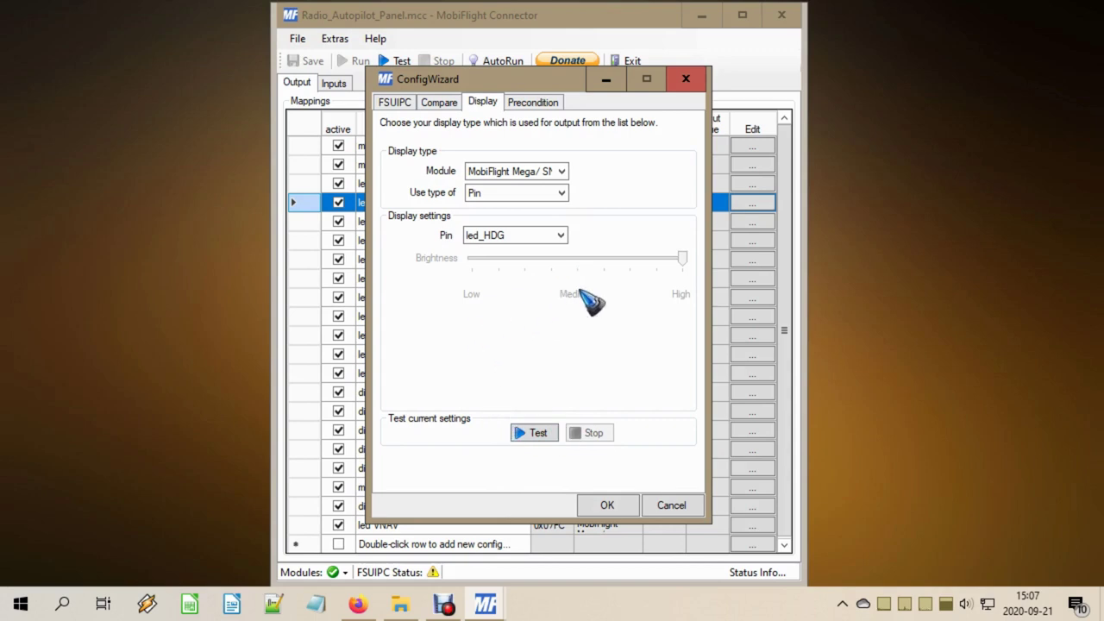
click(680, 509)
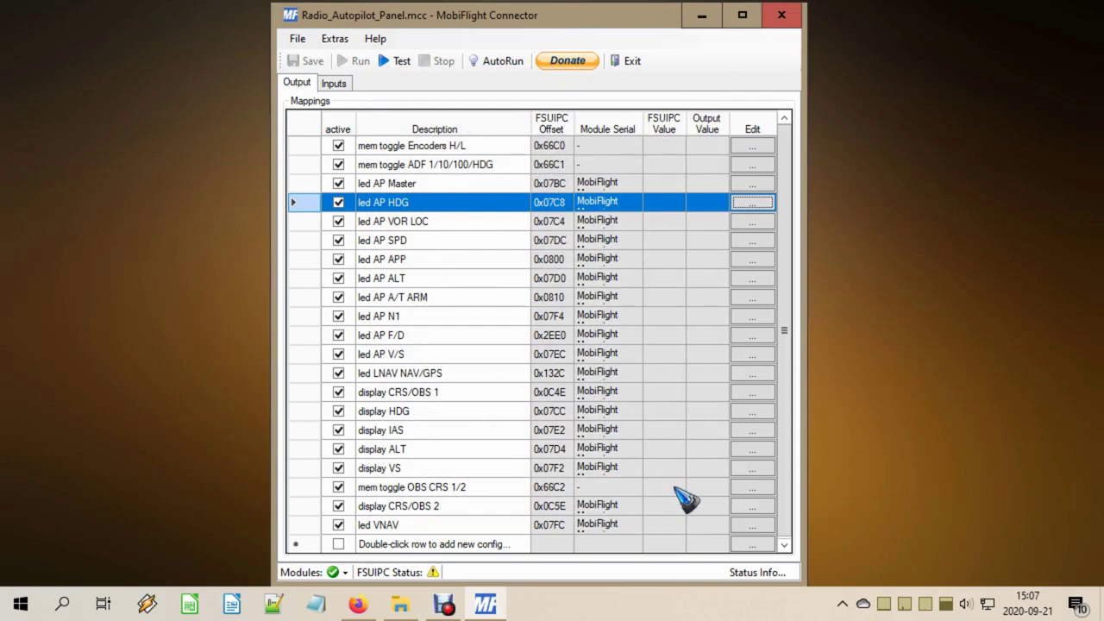